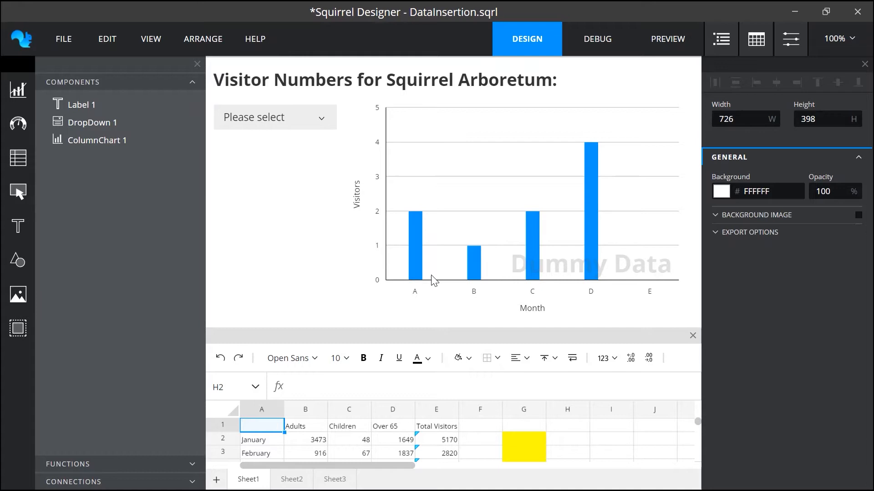
Bind the drop-down's list items to the column headings in Sheet1!B1:E1.
click(304, 123)
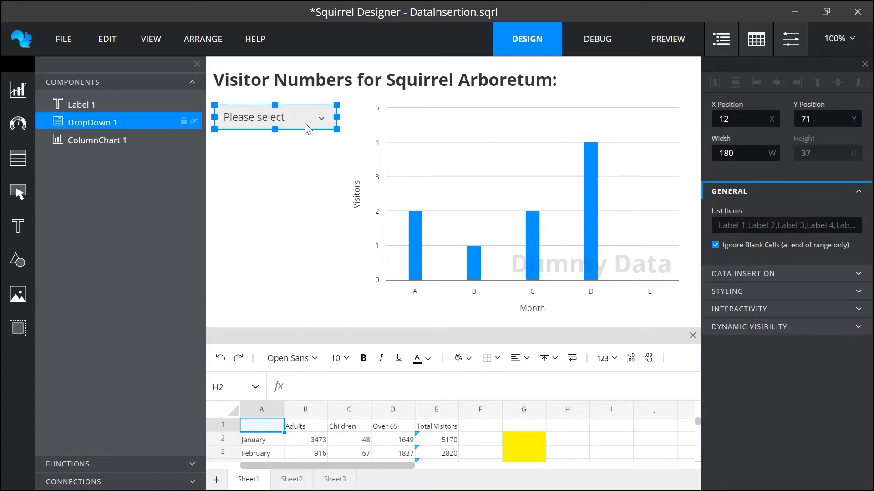
click(490, 206)
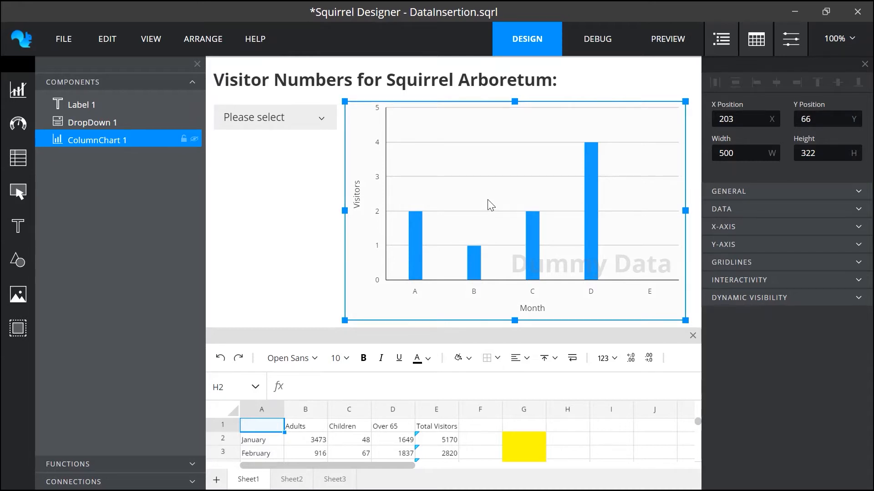
click(299, 118)
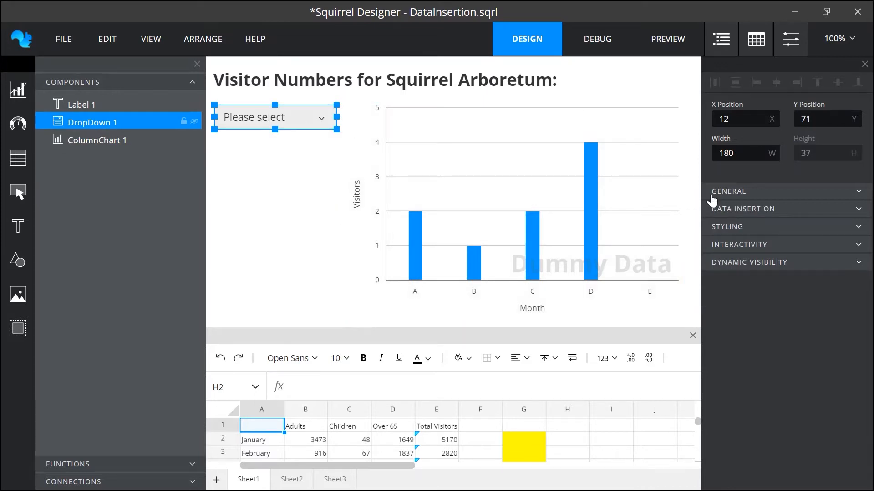
click(769, 196)
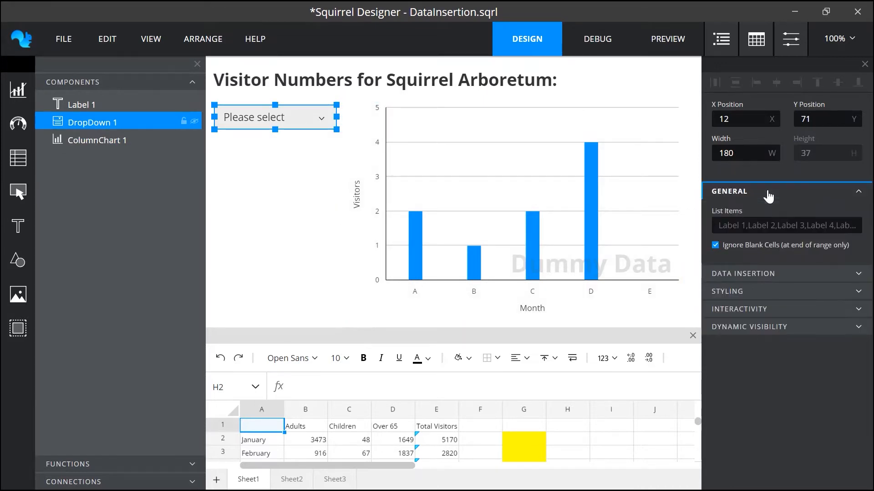
mouse_move(776, 212)
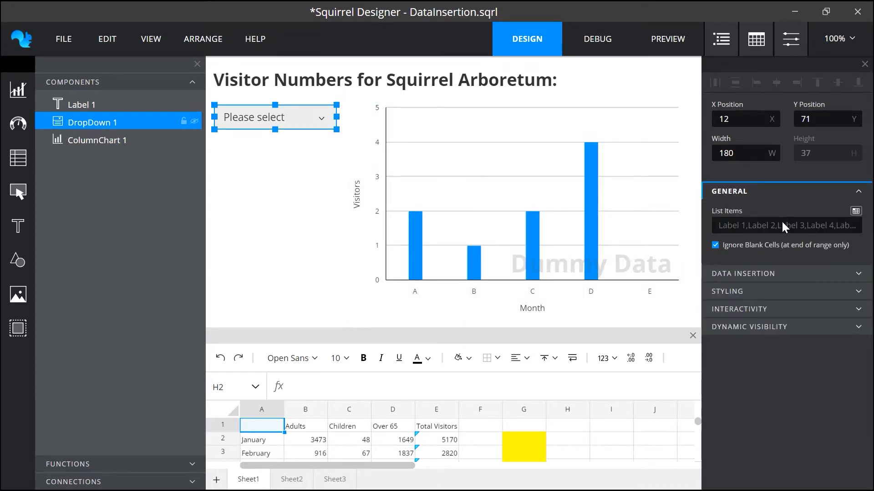
click(856, 211)
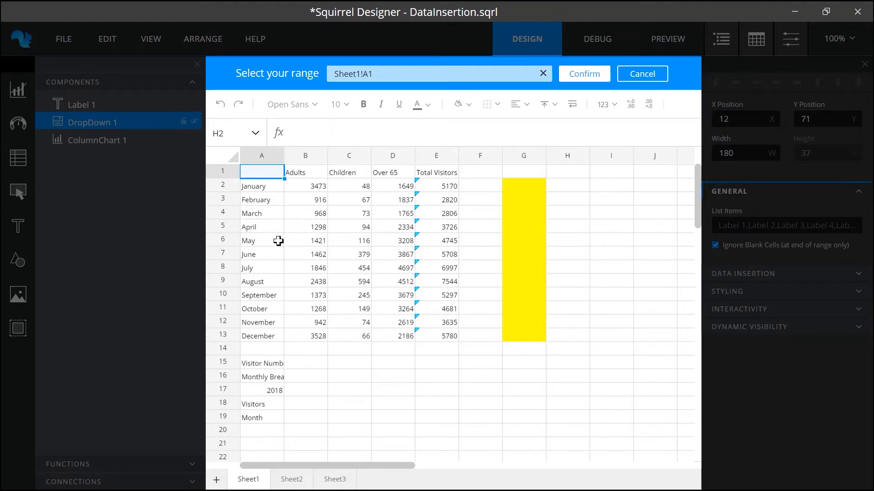
click(300, 172)
drag(300, 172, 429, 172)
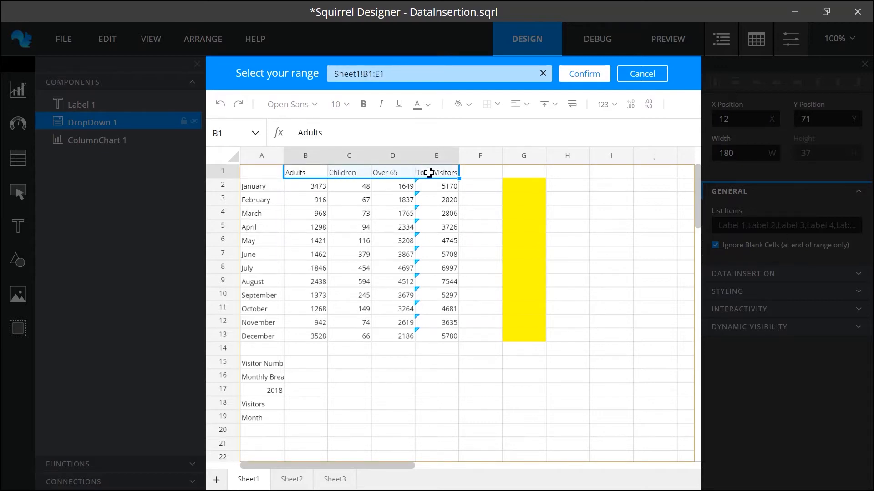
click(584, 74)
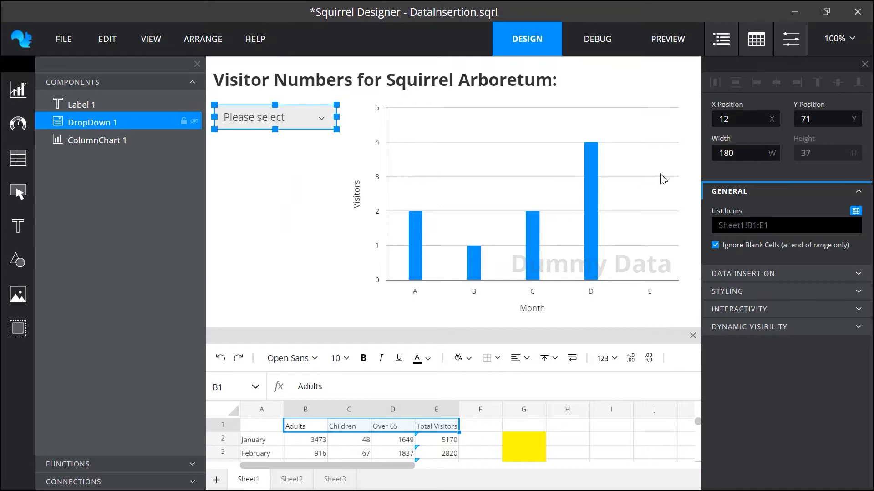
Set the drop-down's selected item to Label and link it to the Total Visitors cell, Sheet1!E1.
click(762, 314)
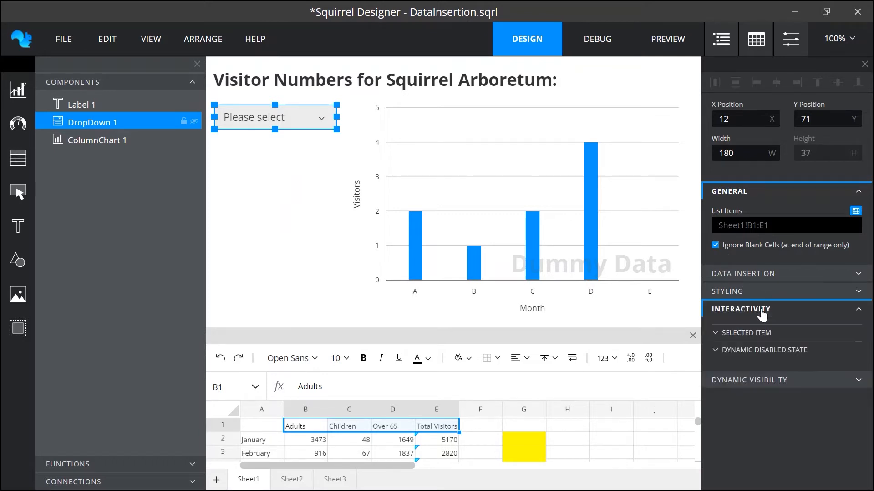
click(761, 333)
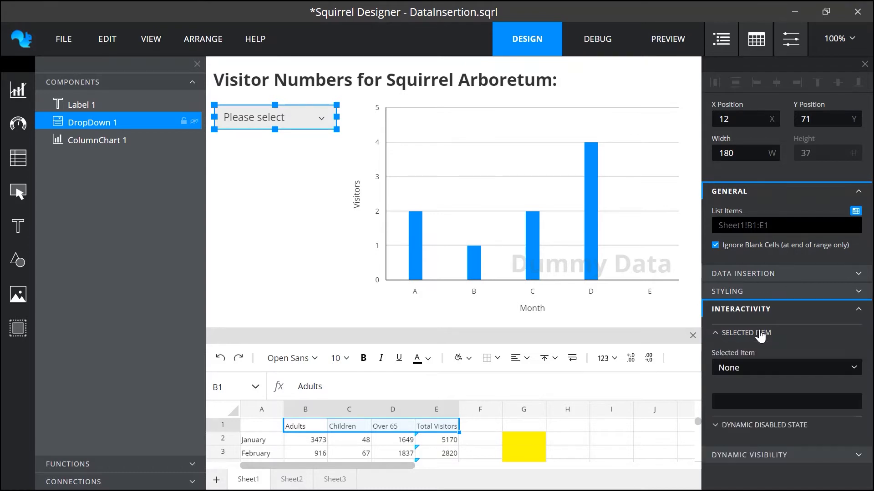
click(760, 367)
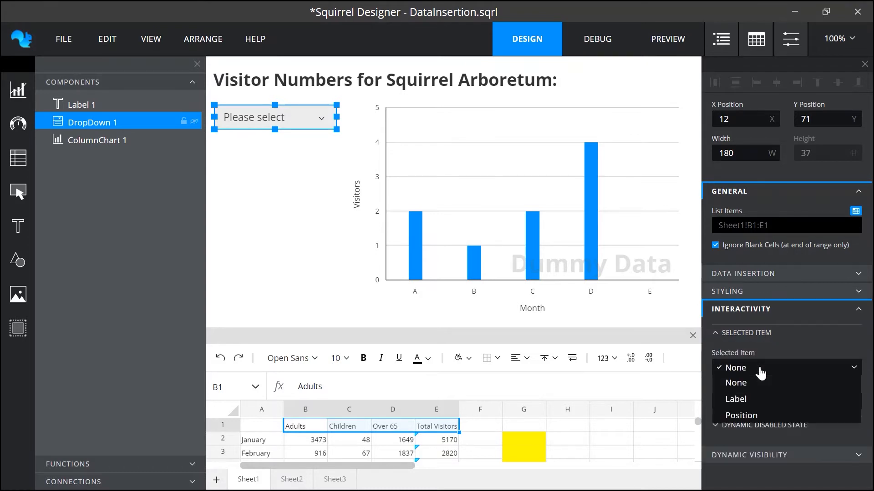
click(753, 402)
click(856, 390)
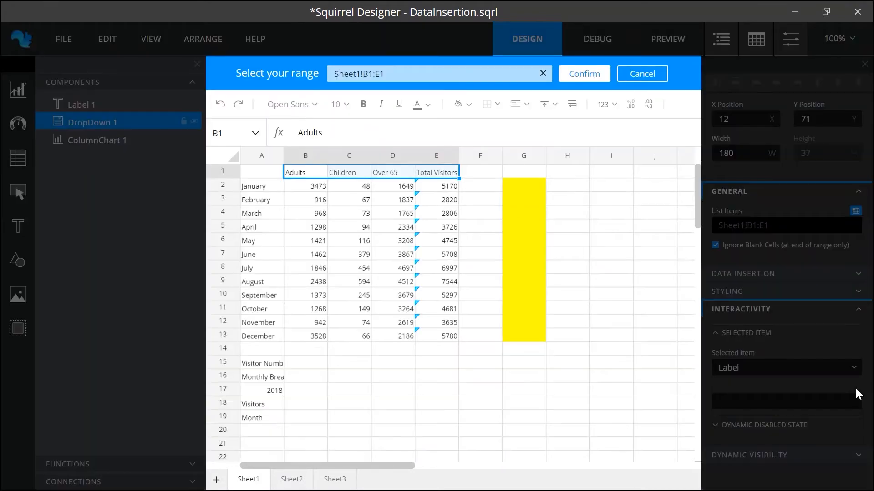
click(436, 171)
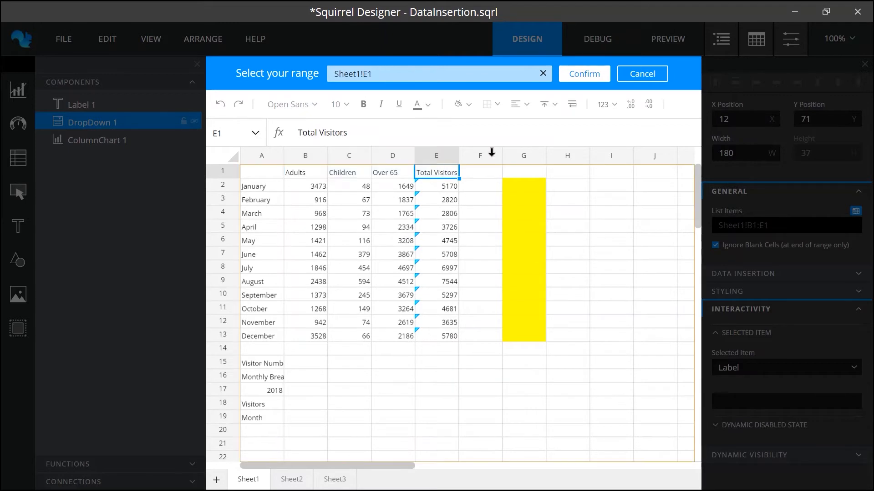
click(583, 73)
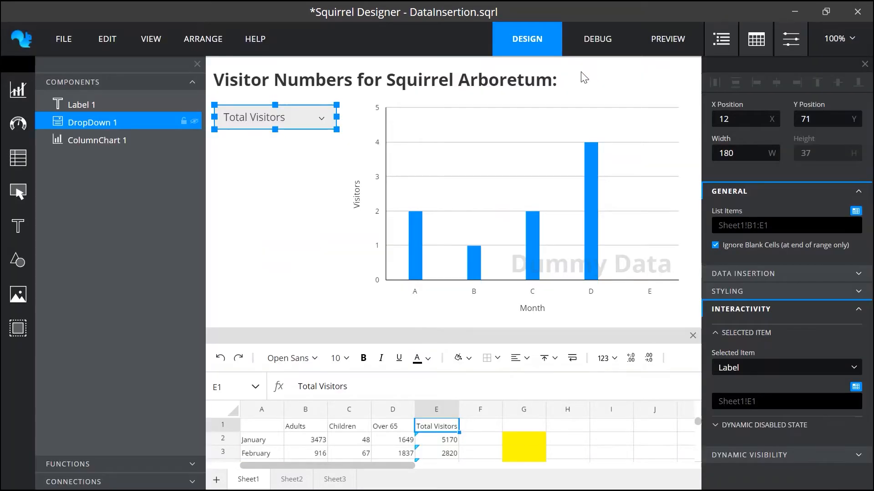
Check the drop-down's list of options in debug mode, then return to design mode.
click(597, 41)
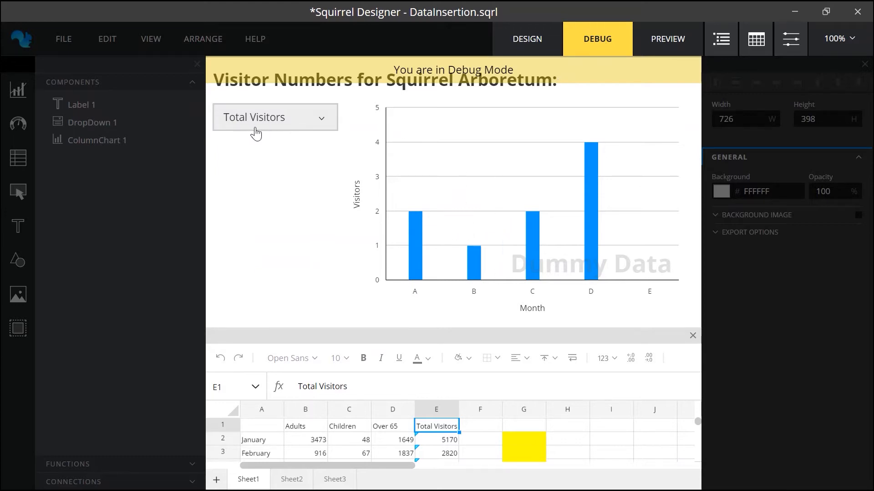
click(323, 122)
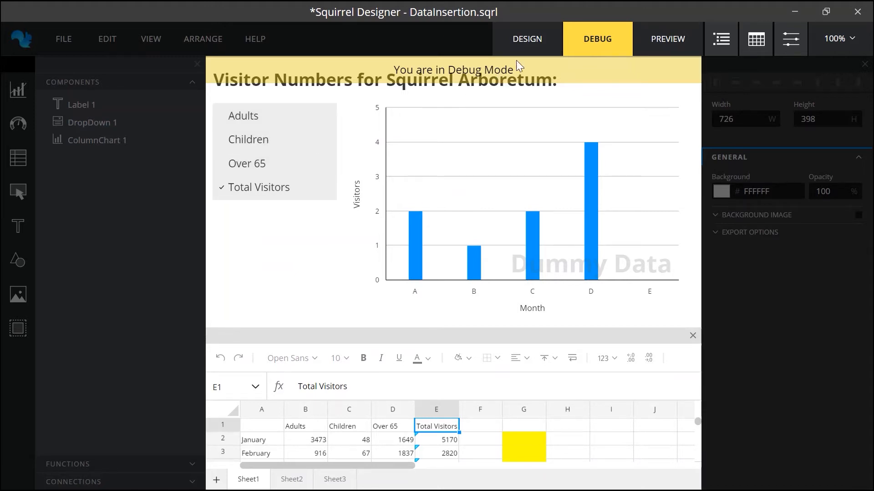
click(524, 47)
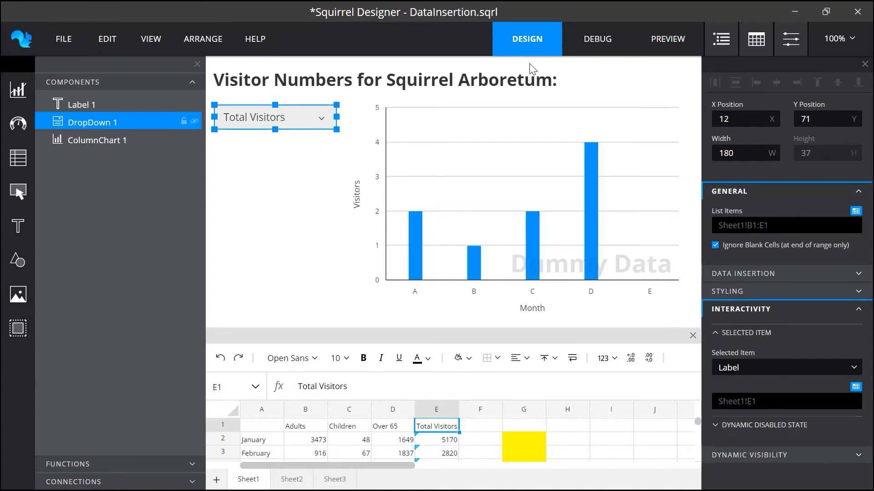
Name the drop-down's data insertion series Visitor Data and set its type to Column.
click(742, 193)
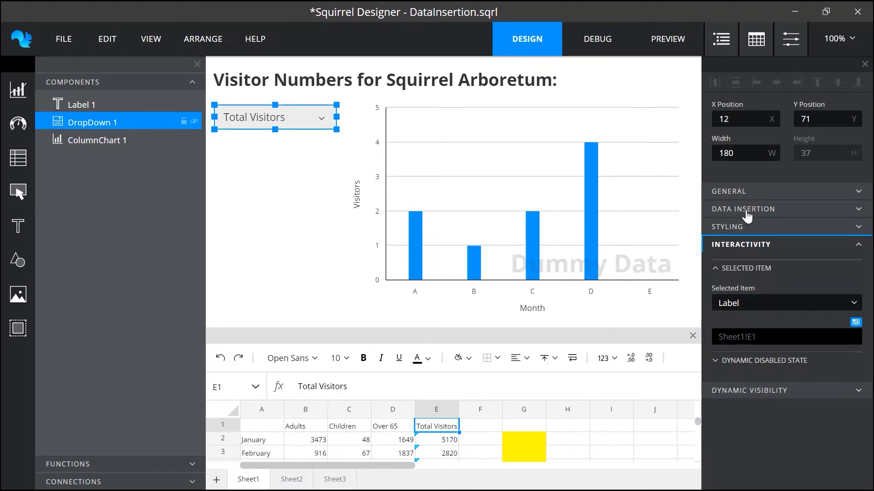
click(748, 210)
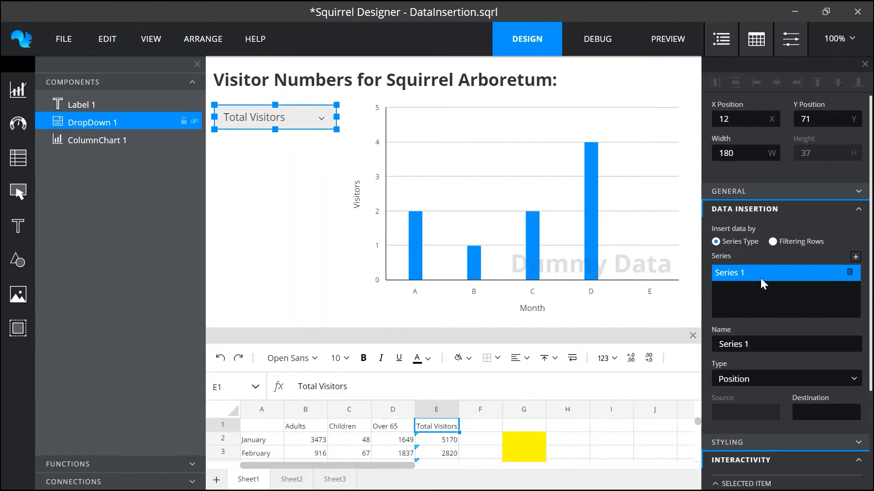
click(758, 344)
text(Visitor Data)
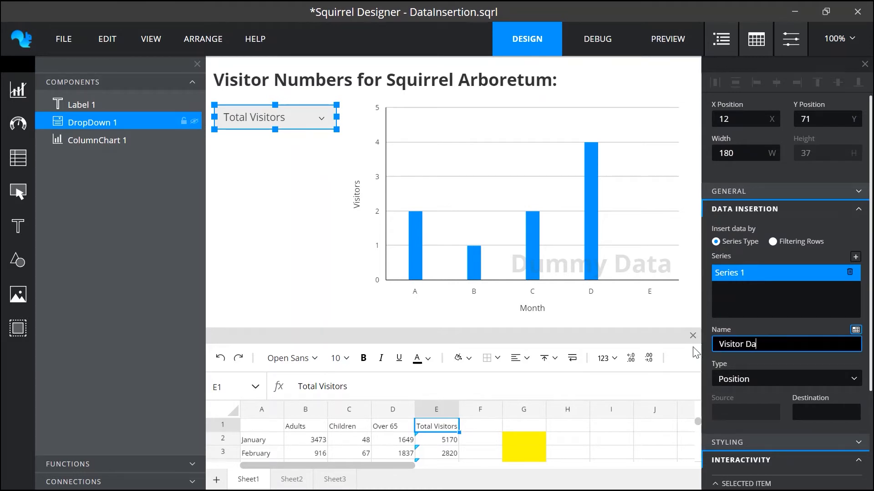
click(754, 382)
click(753, 460)
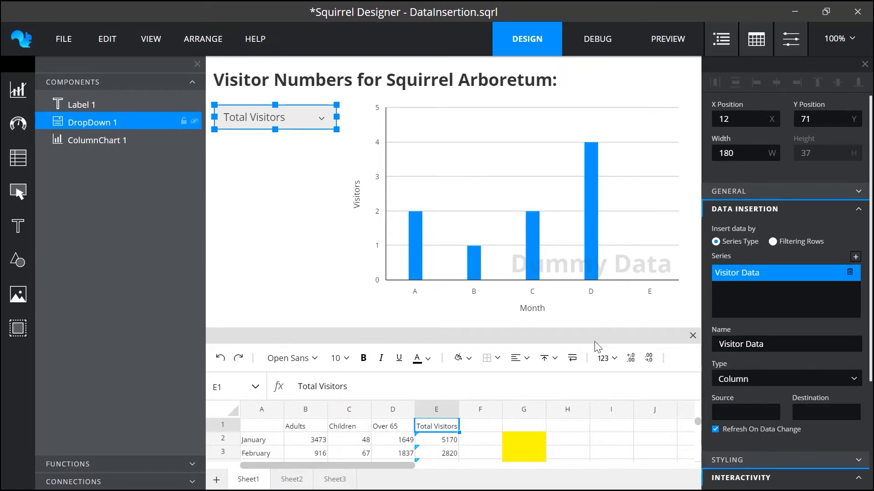
Examine the visitor figures in B2:E13 and the yellow range G2:G13 in the enlarged spreadsheet, then restore its size.
drag(587, 326, 578, 89)
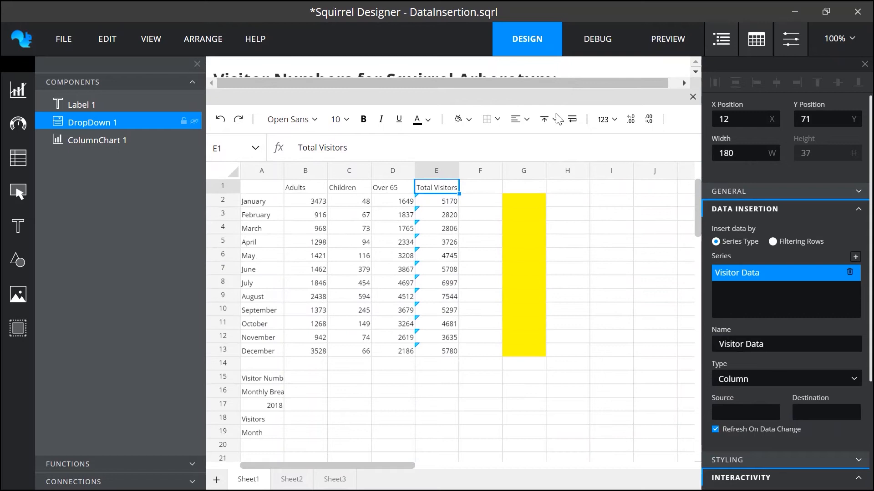
drag(319, 200, 433, 350)
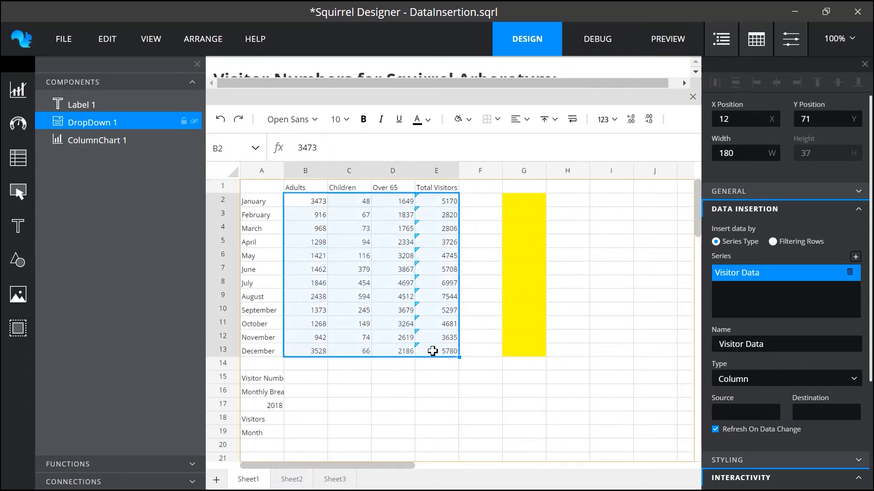
drag(394, 200, 399, 345)
drag(522, 199, 518, 349)
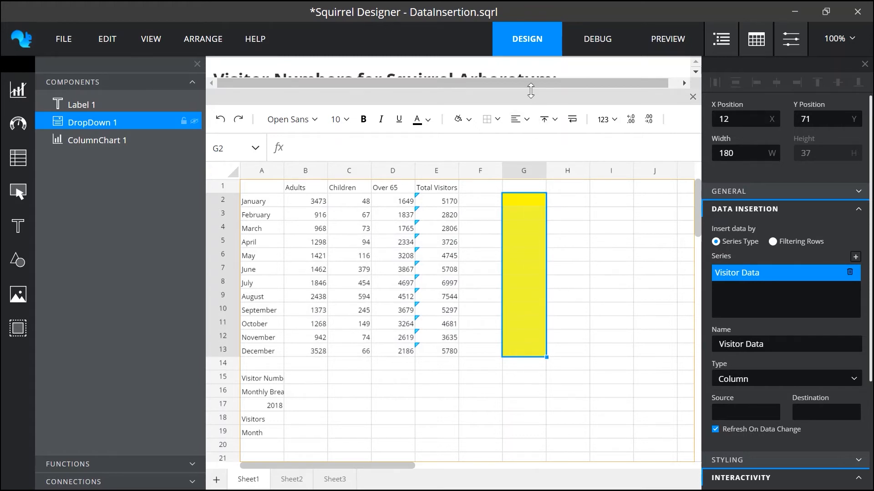
drag(531, 88, 517, 327)
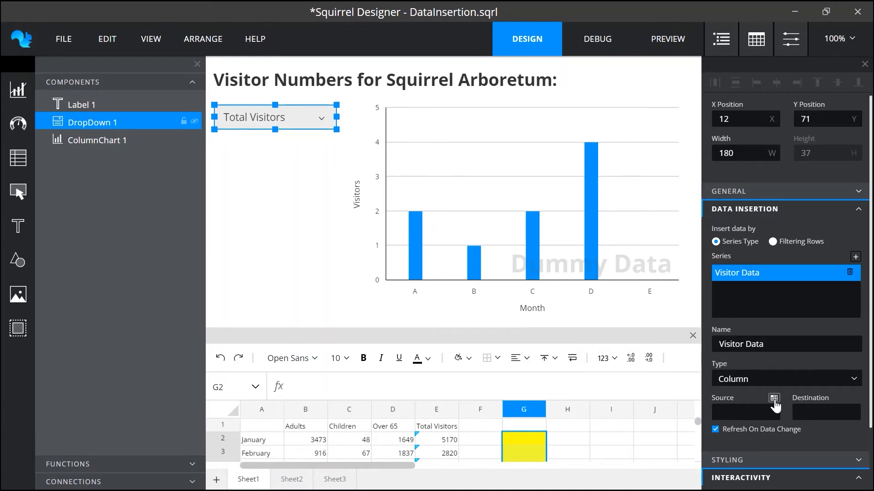
Set the source of the Visitor Data series to Sheet1!B2:E13.
click(773, 399)
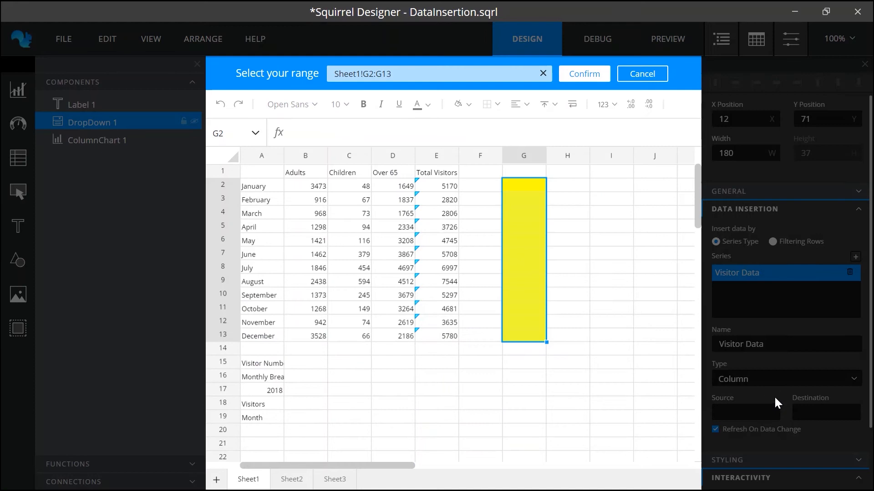
drag(294, 187, 430, 332)
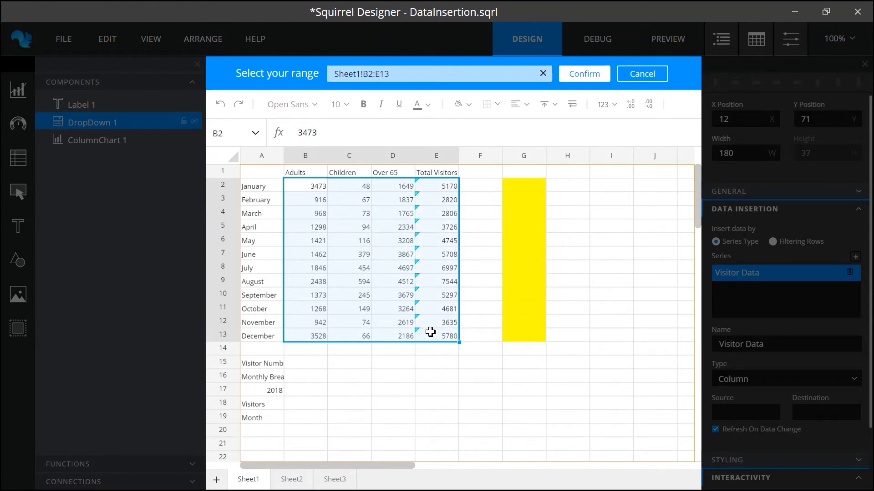
click(586, 76)
Set the destination of the Visitor Data series to the yellow range Sheet1!G2:G13.
mouse_move(847, 414)
click(854, 397)
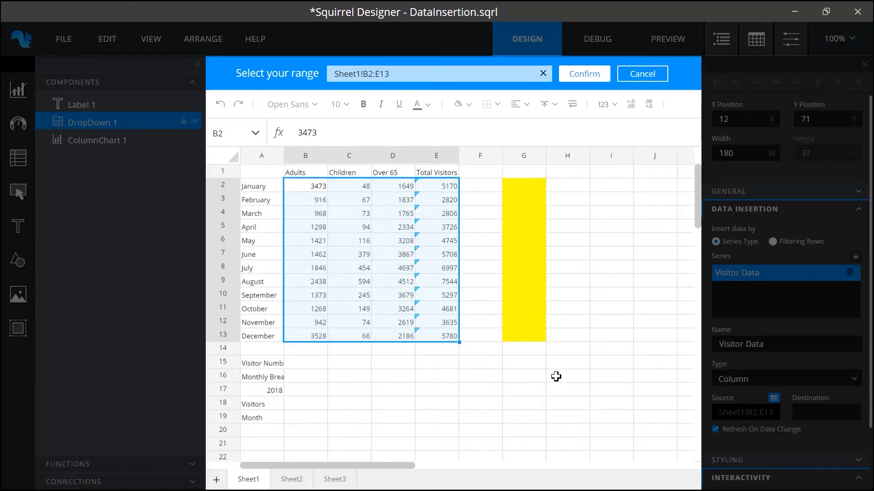
drag(523, 183, 525, 336)
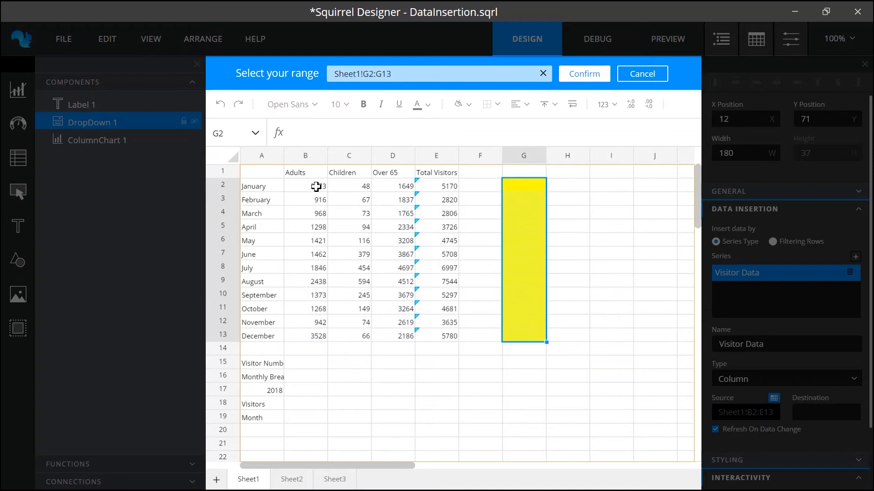
drag(316, 186, 316, 335)
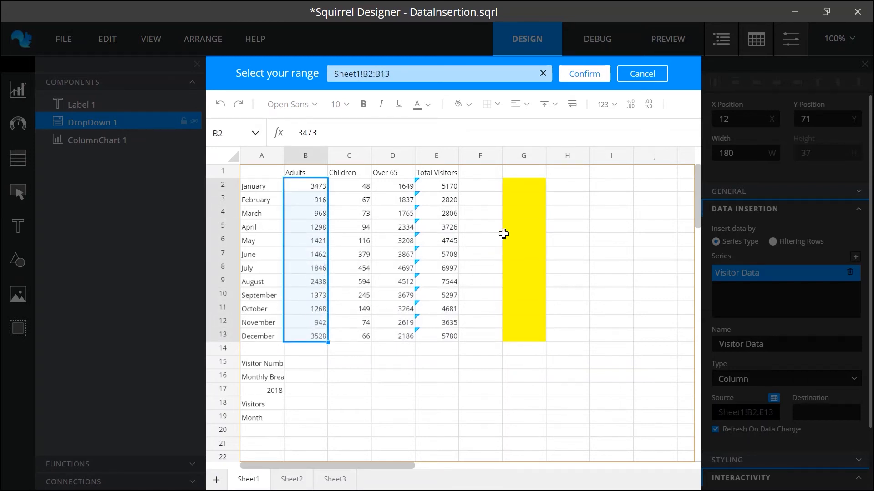
drag(530, 187, 522, 331)
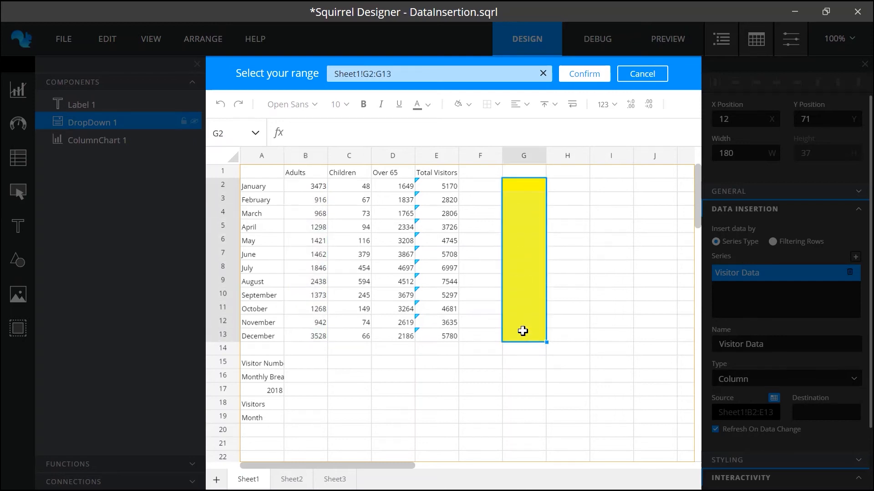
drag(349, 187, 351, 333)
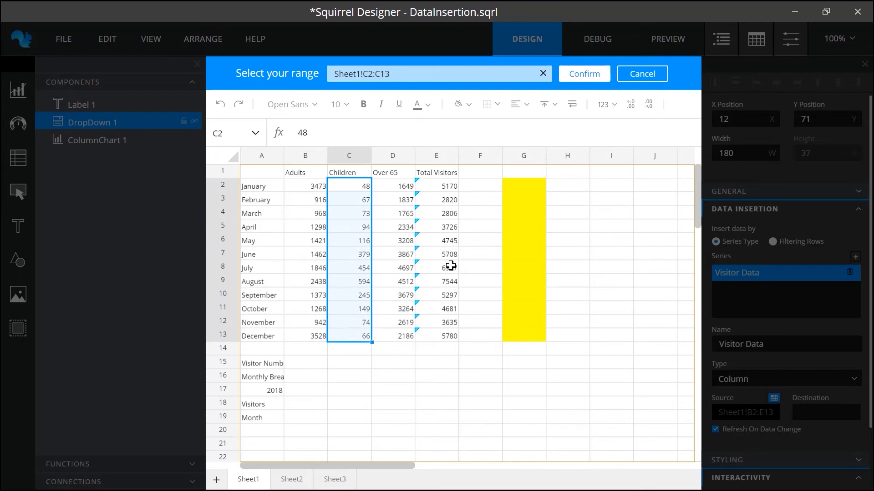
drag(523, 184, 523, 331)
click(585, 75)
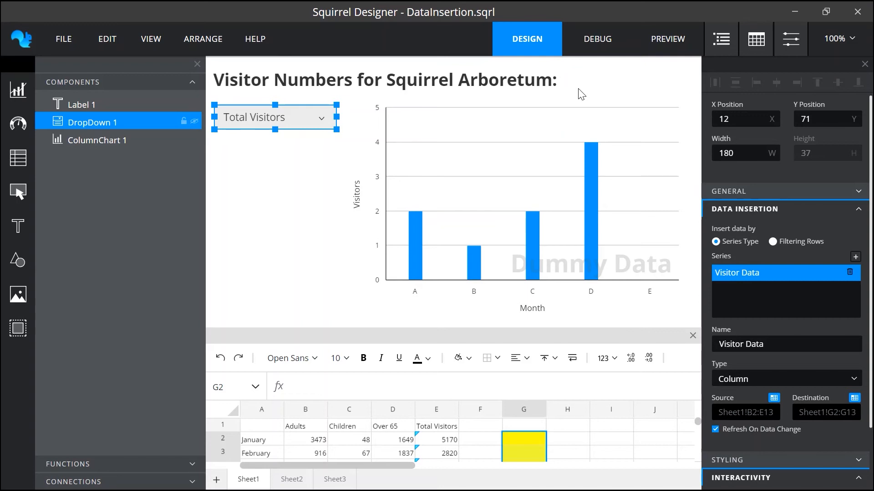
Bind the column chart's data values to the yellow range Sheet1!G2:G13.
click(577, 151)
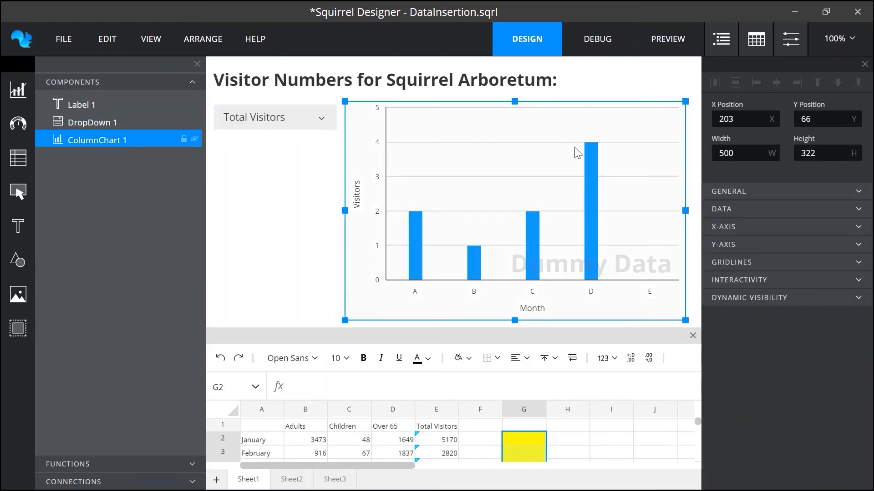
click(749, 213)
mouse_move(774, 290)
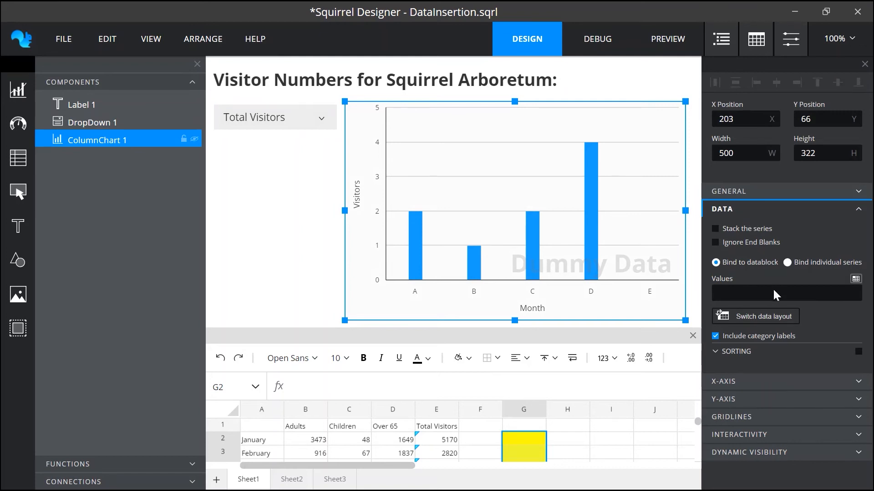
click(855, 279)
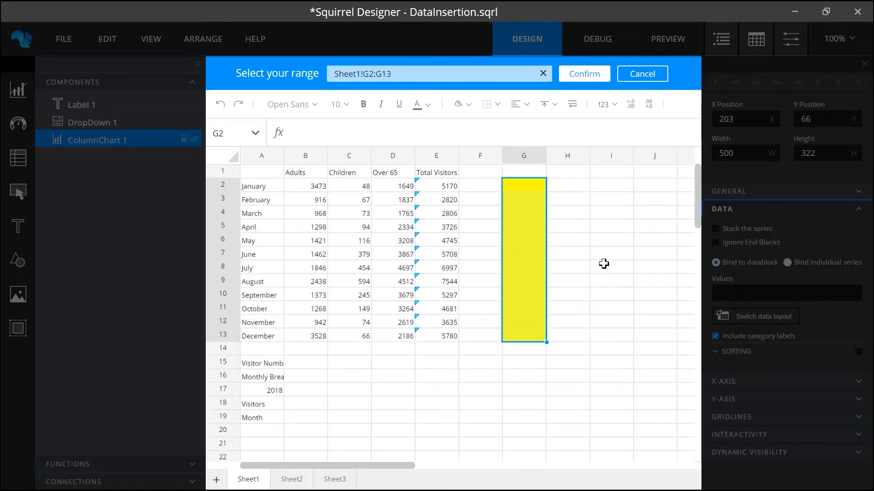
drag(529, 186, 530, 337)
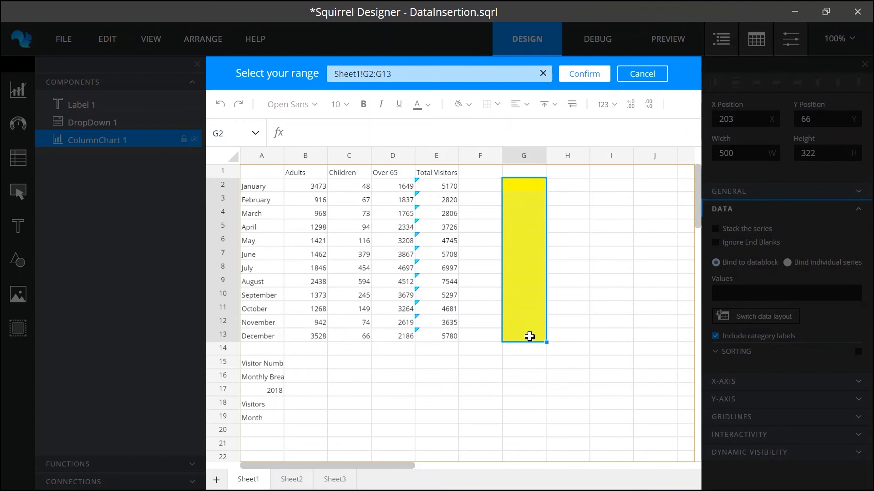
click(584, 79)
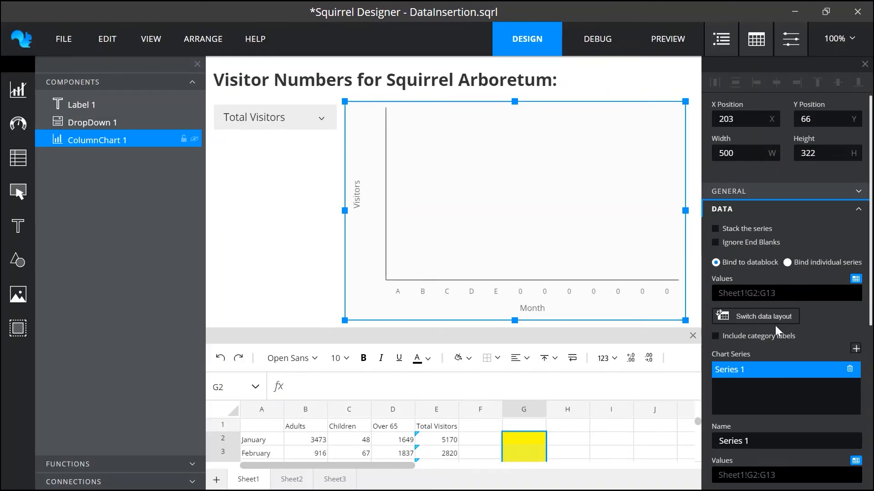
Set the chart's category labels to the month names in Sheet1!A2:A13.
scroll(775, 327, down, 3)
scroll(774, 335, down, 2)
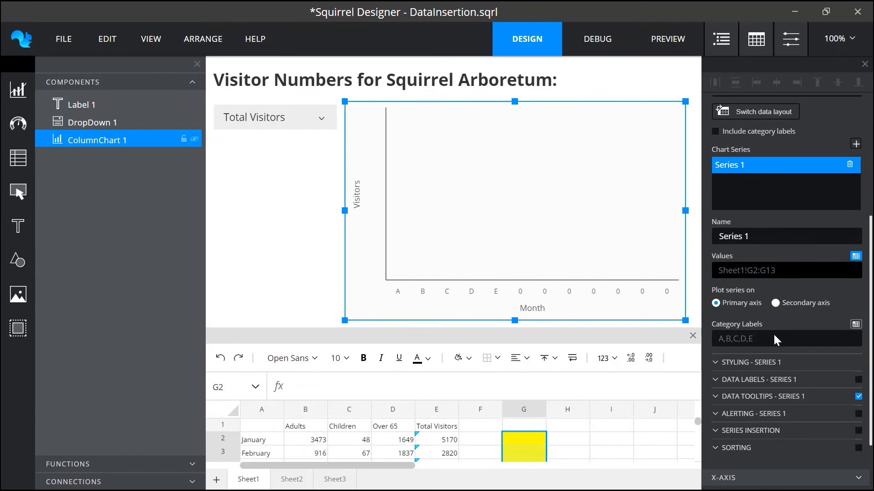
click(855, 324)
click(256, 189)
drag(255, 188, 260, 331)
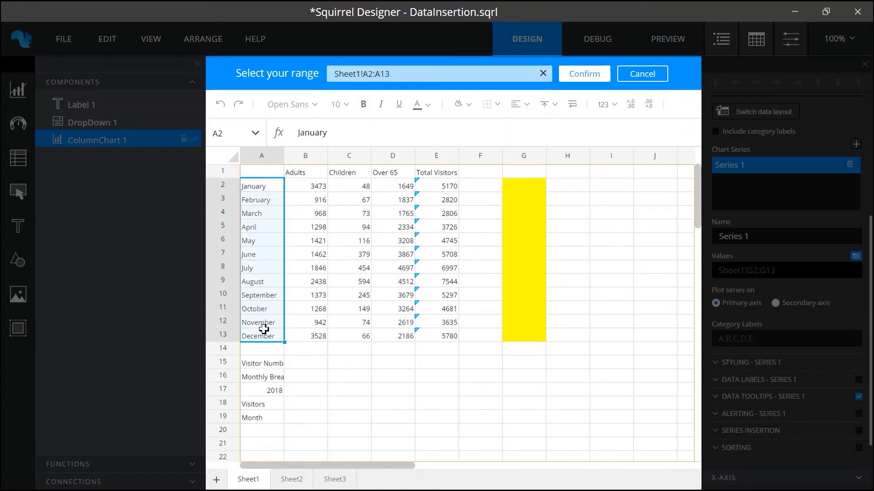
click(574, 77)
Set the orientation of the column chart's X-axis labels to Vertical.
scroll(760, 267, down, 2)
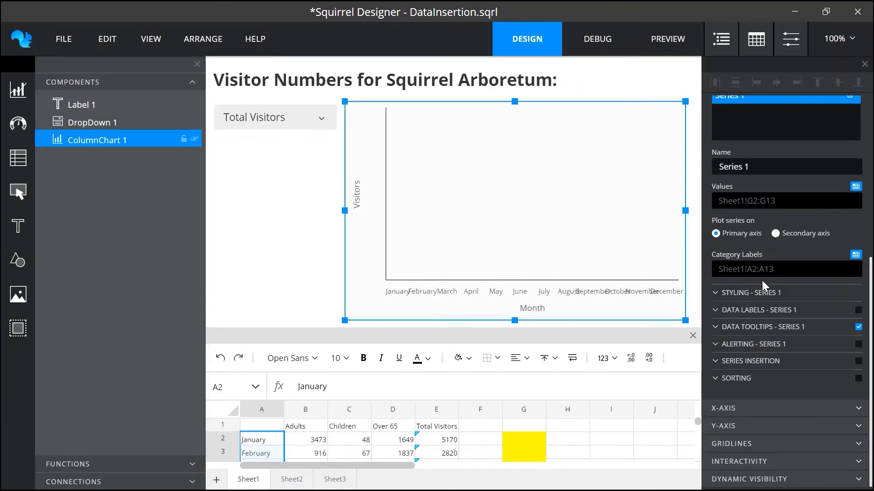
click(777, 411)
scroll(774, 441, down, 5)
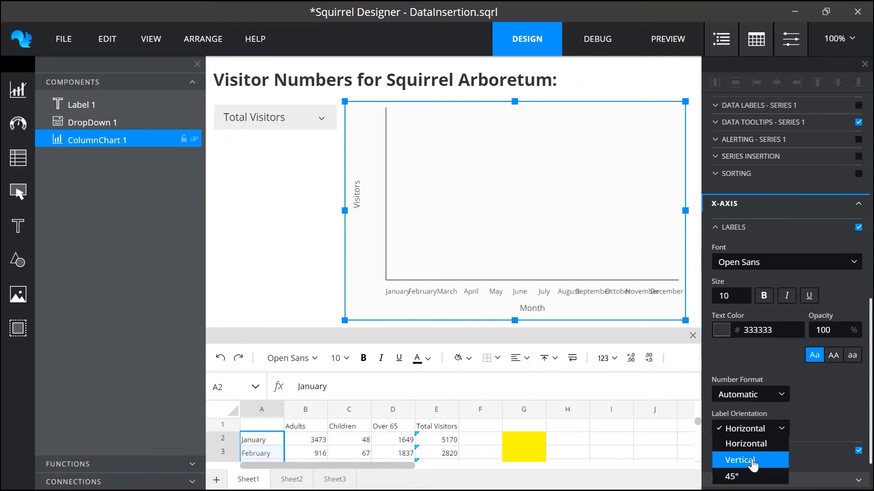
click(752, 459)
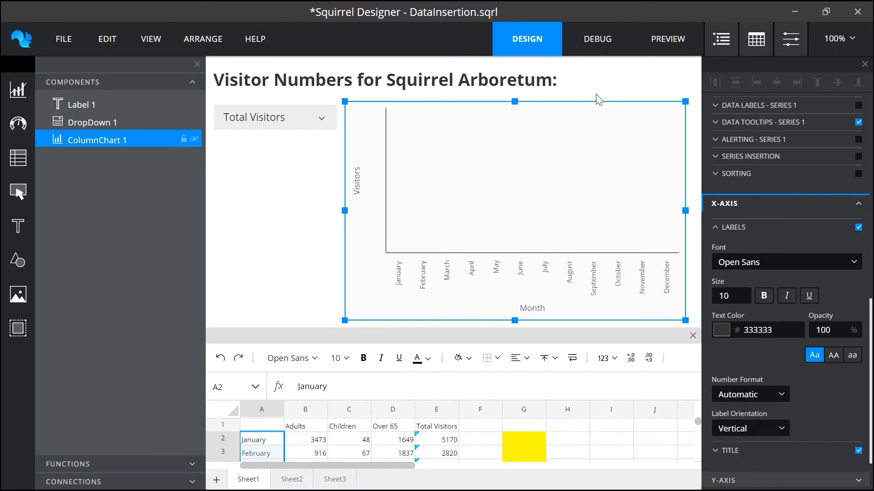
Test the drop-down in Debug mode by choosing Children, Over 65, Adults and Total Visitors in turn.
click(587, 46)
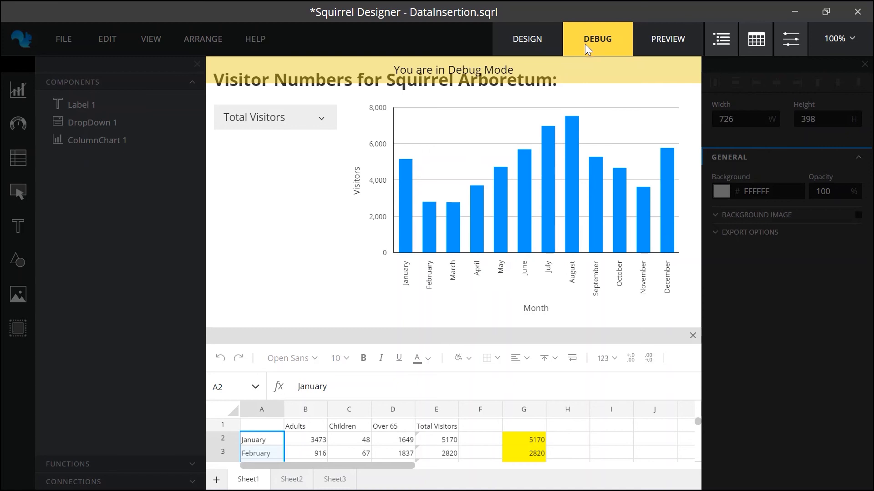
click(323, 117)
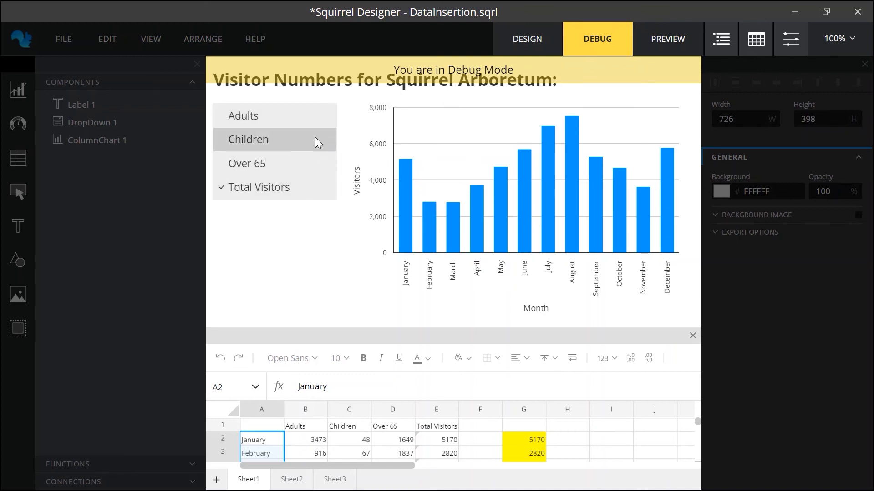
click(313, 141)
click(314, 121)
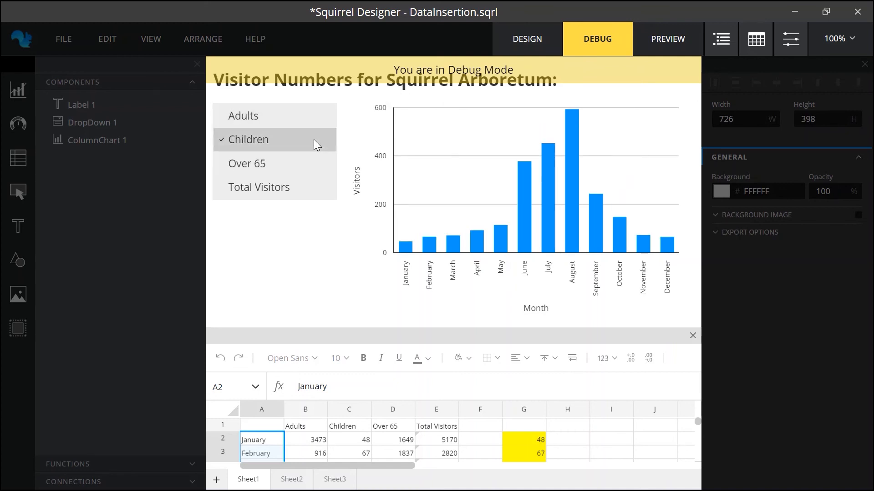
click(312, 160)
click(310, 124)
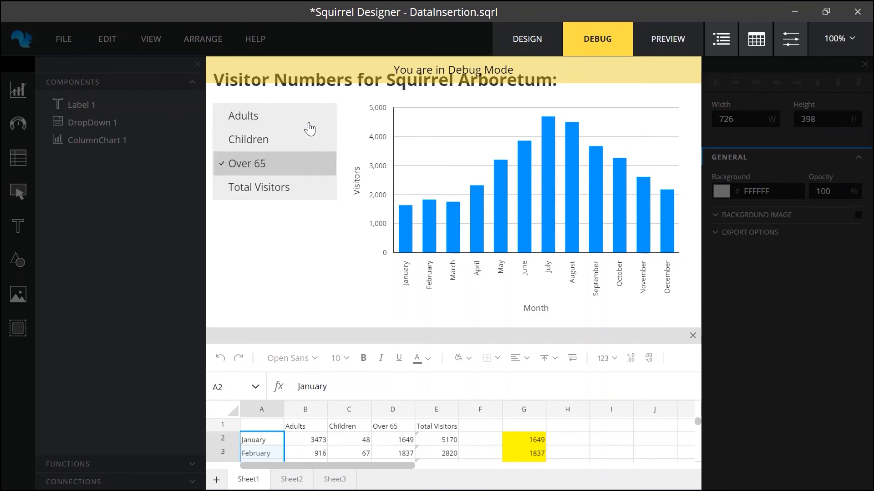
click(309, 122)
click(308, 122)
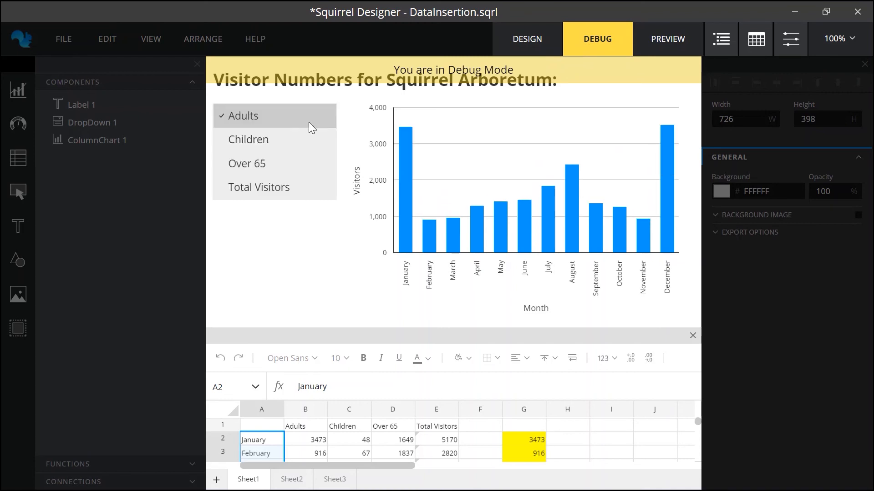
click(305, 184)
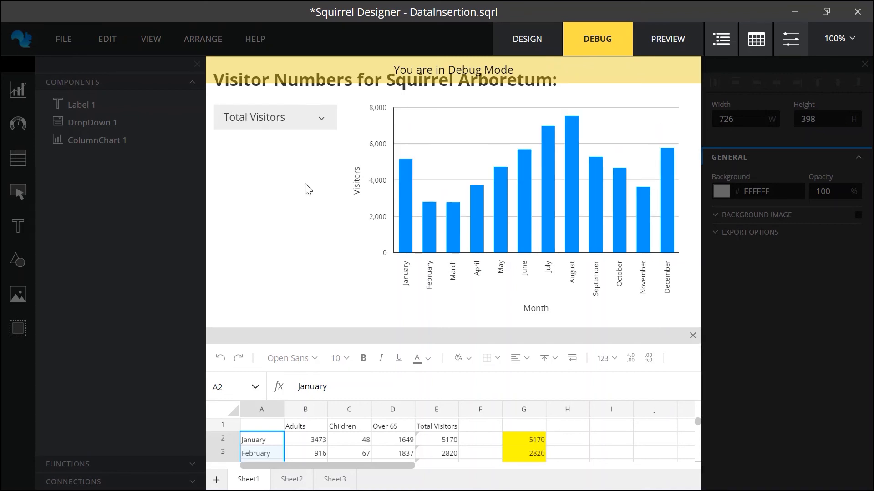